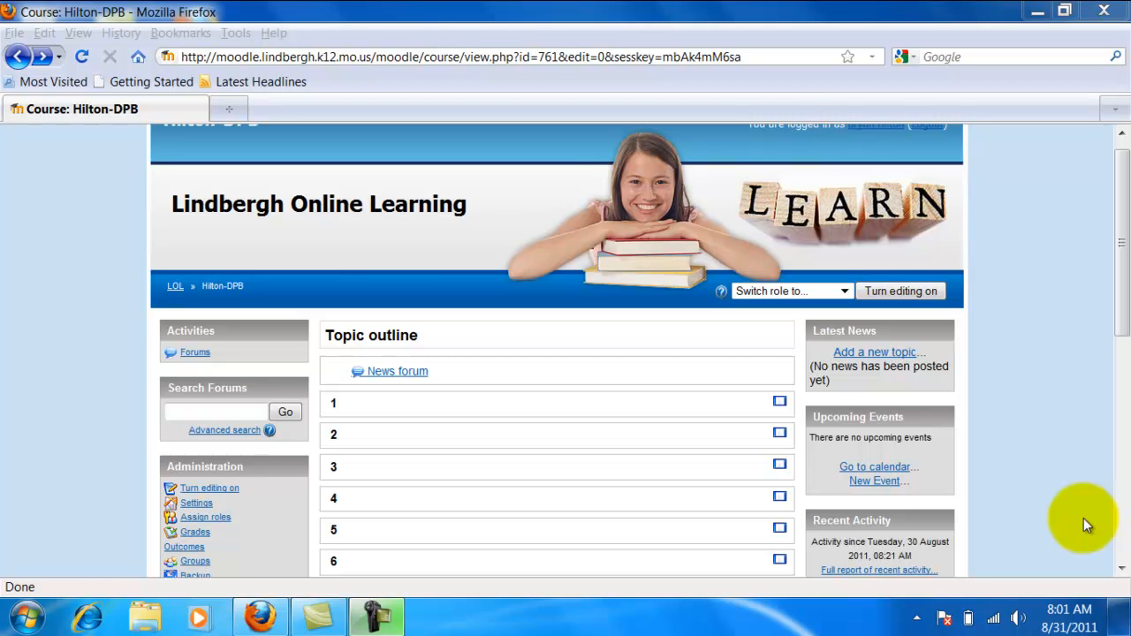
Step: Open the course's files area and create a folder named World History-Exploration
drag(1121, 303, 1122, 431)
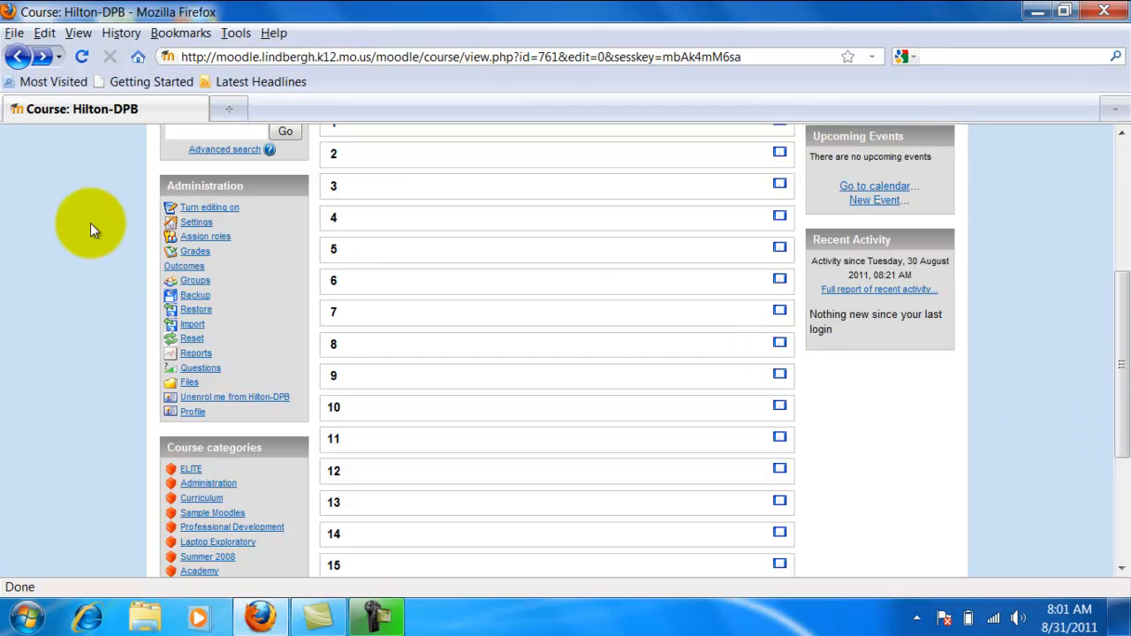
click(187, 383)
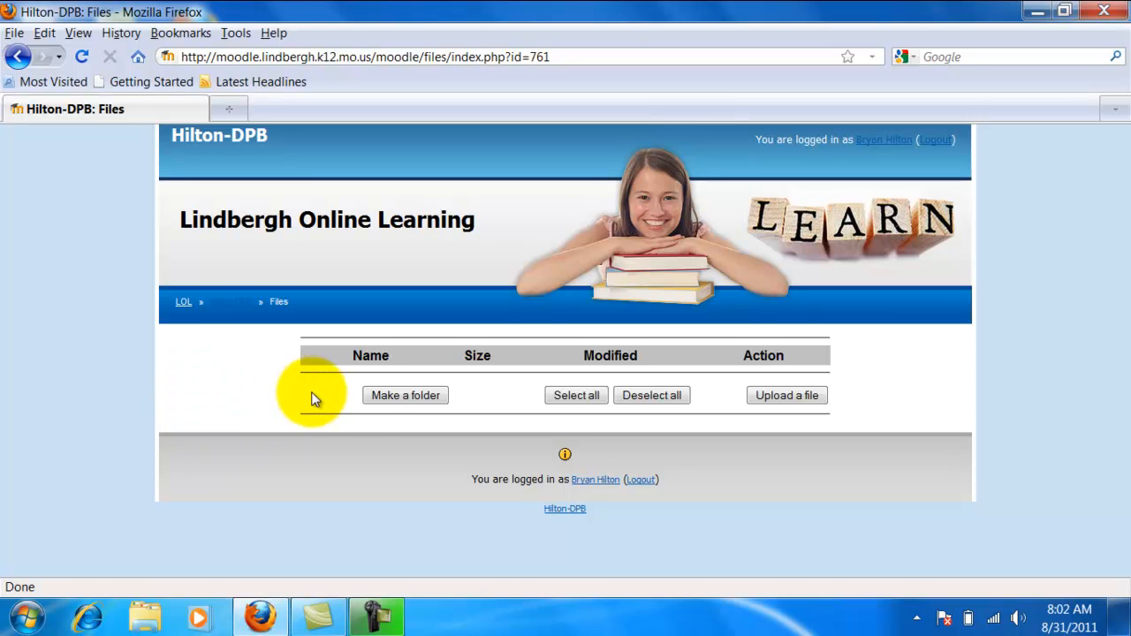
click(404, 395)
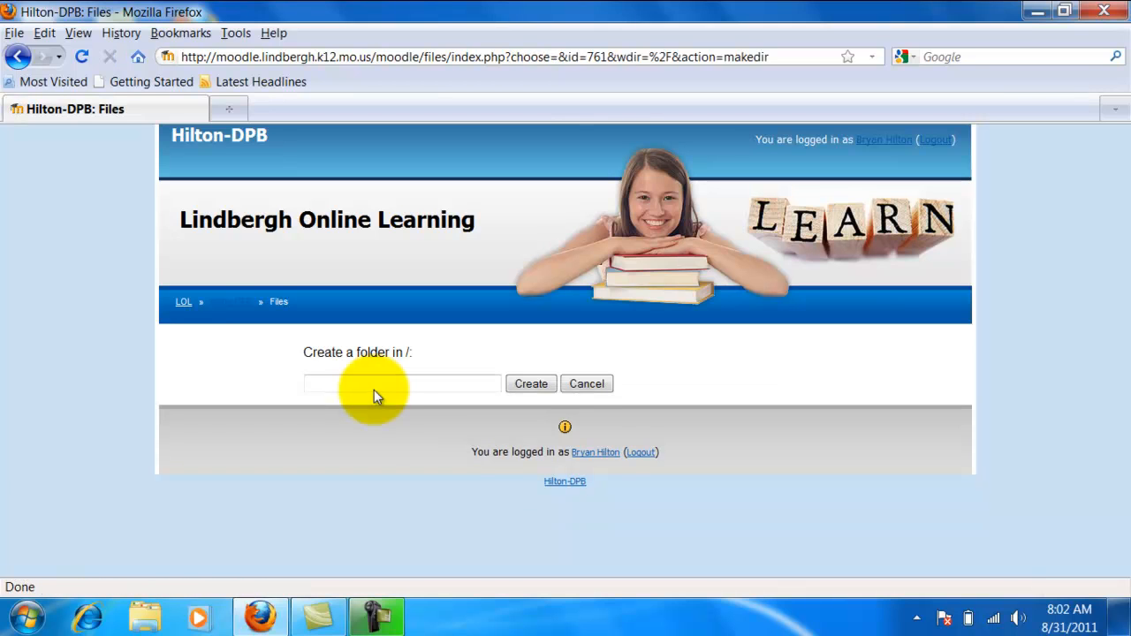
click(374, 386)
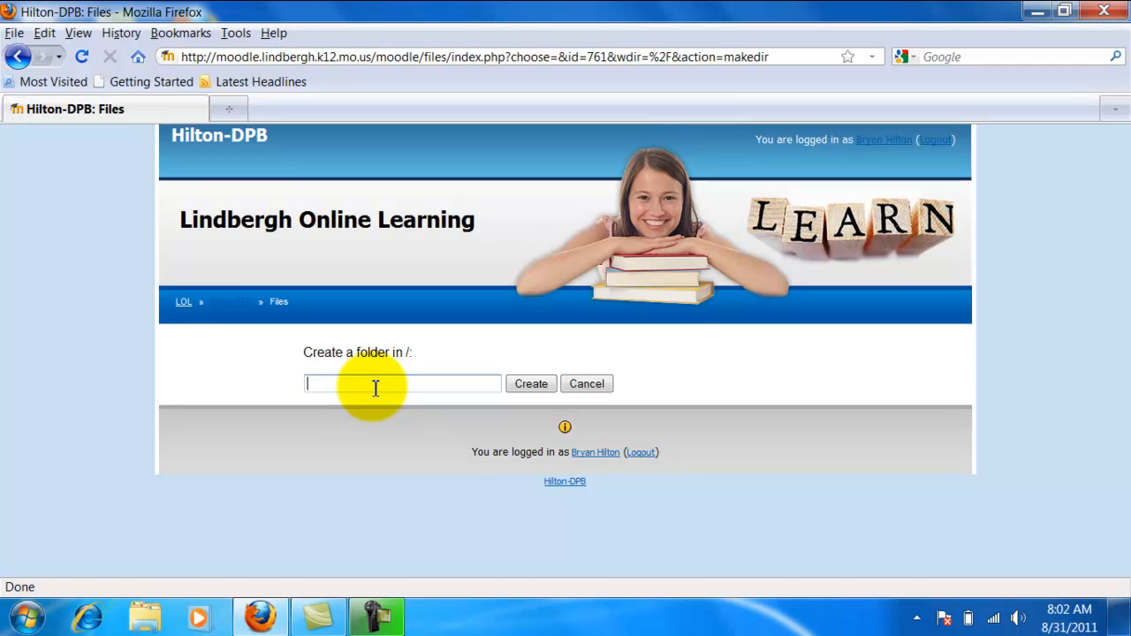
text(World History)
text( Exploration)
click(536, 390)
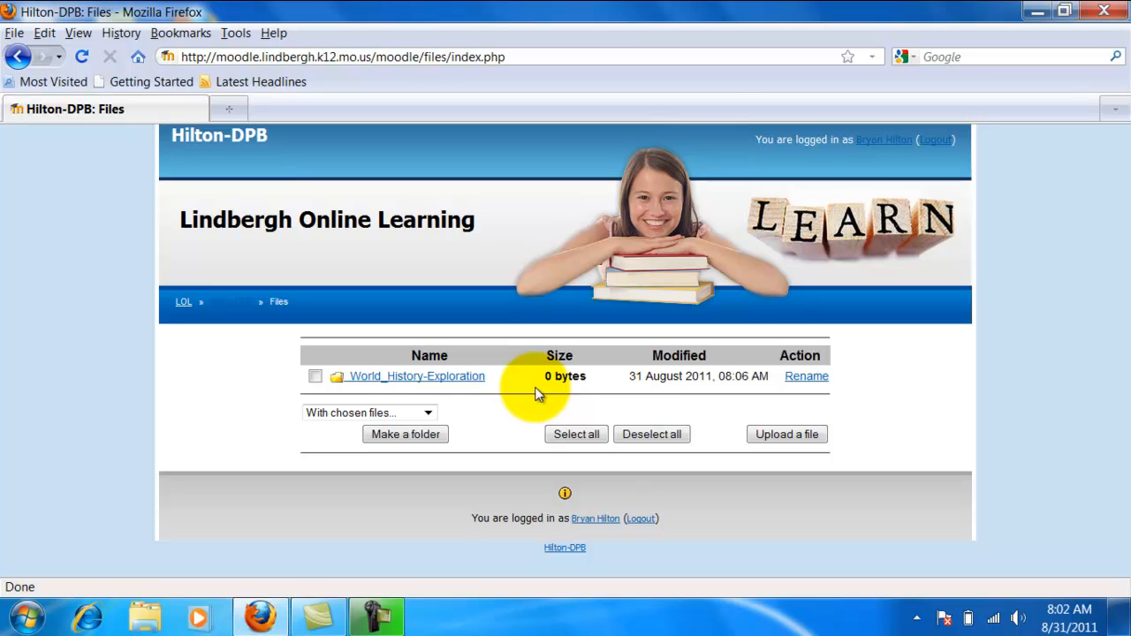
click(460, 377)
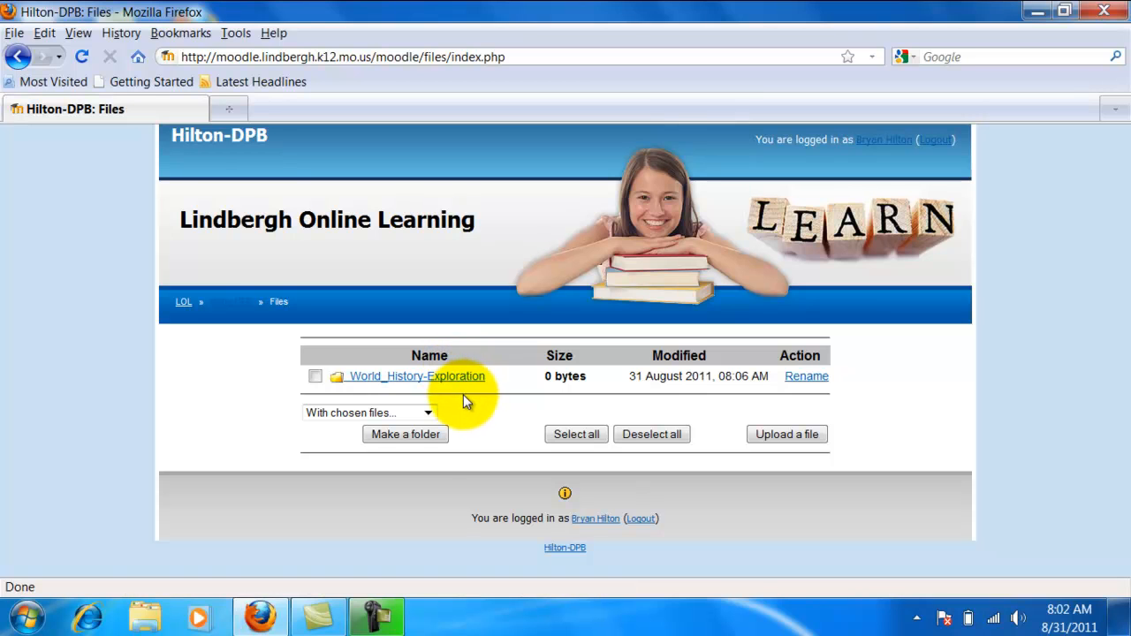
Step: Create a second folder named World History-Trade at the root level of the course files
click(416, 439)
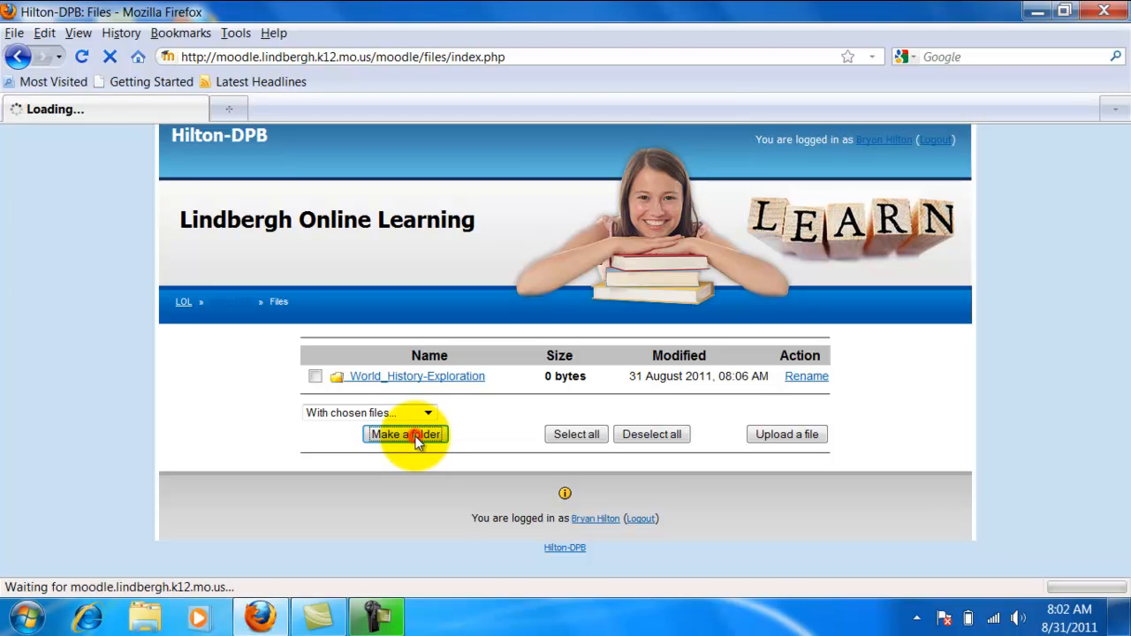
click(399, 386)
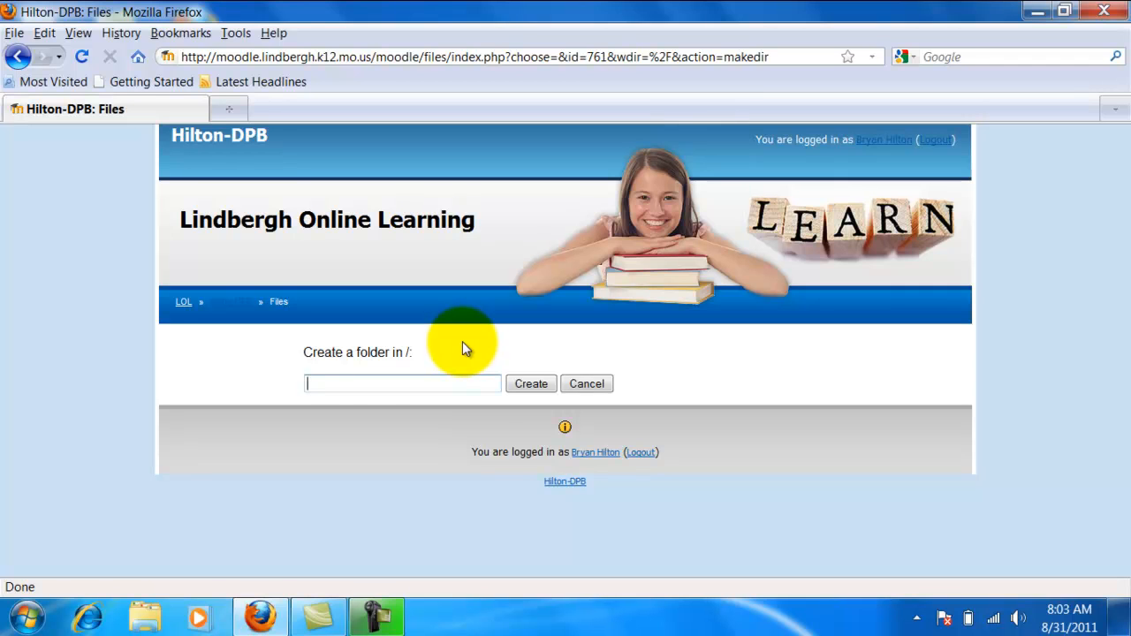
text(World Hs)
key(BackSpace)
text(is)
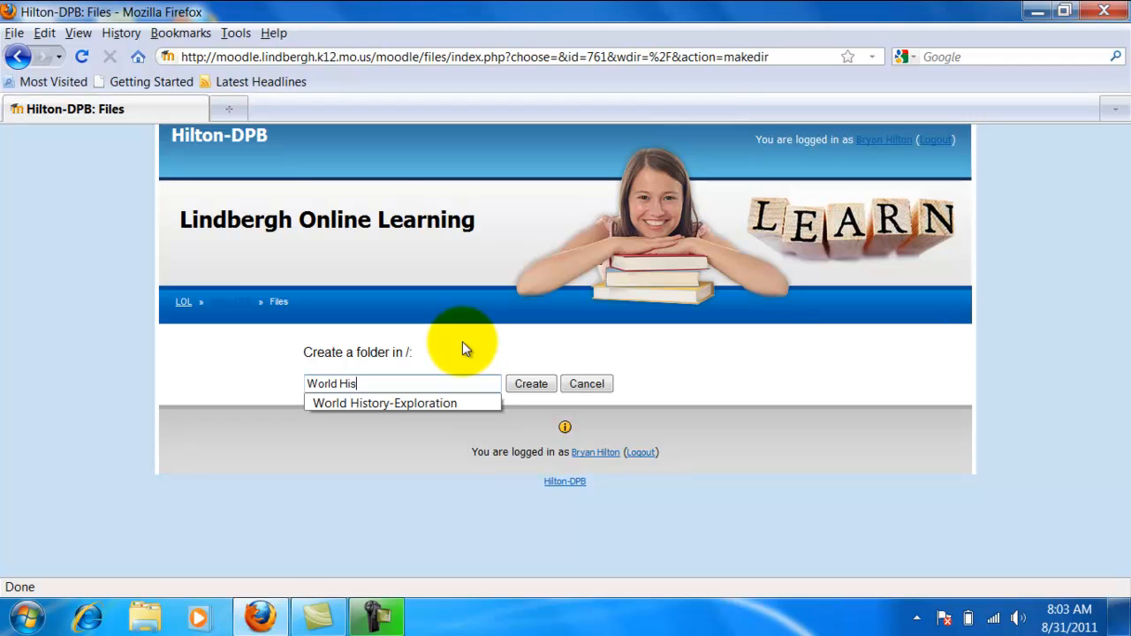
text(tory-Trade)
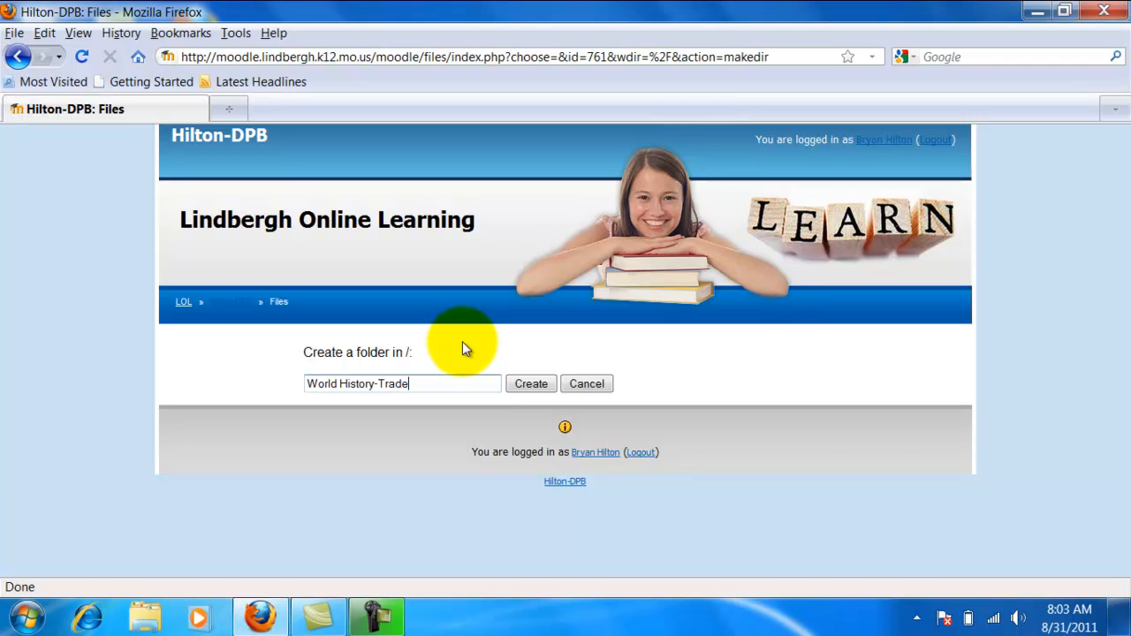
click(531, 383)
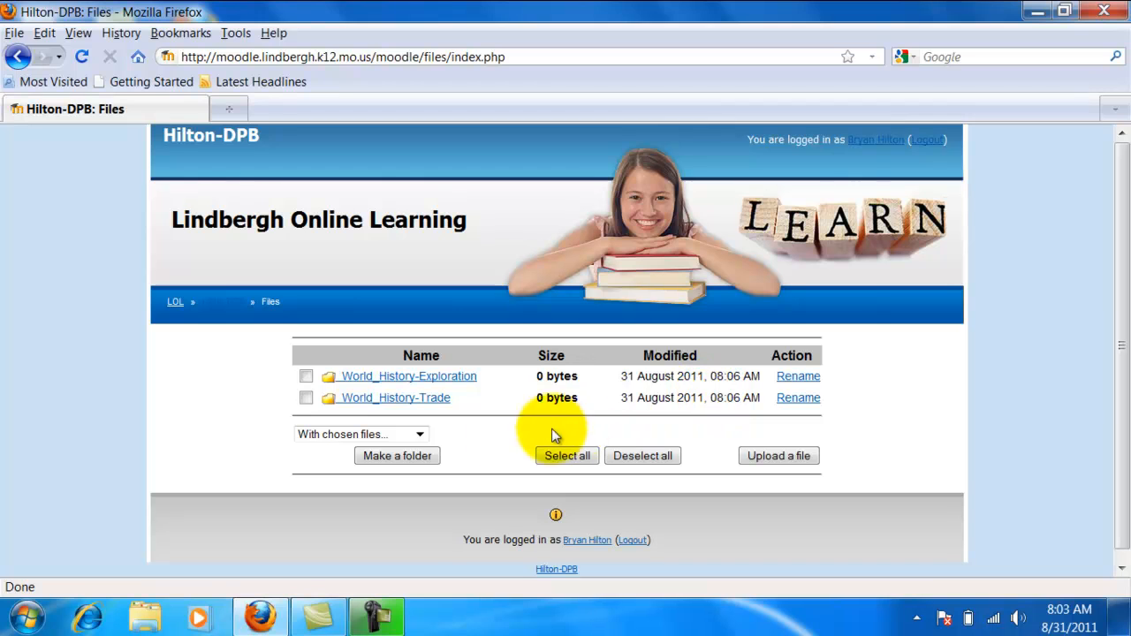
Step: Examine the actions available for chosen files, selecting the World_History-Trade folder and clearing that selection again
click(419, 435)
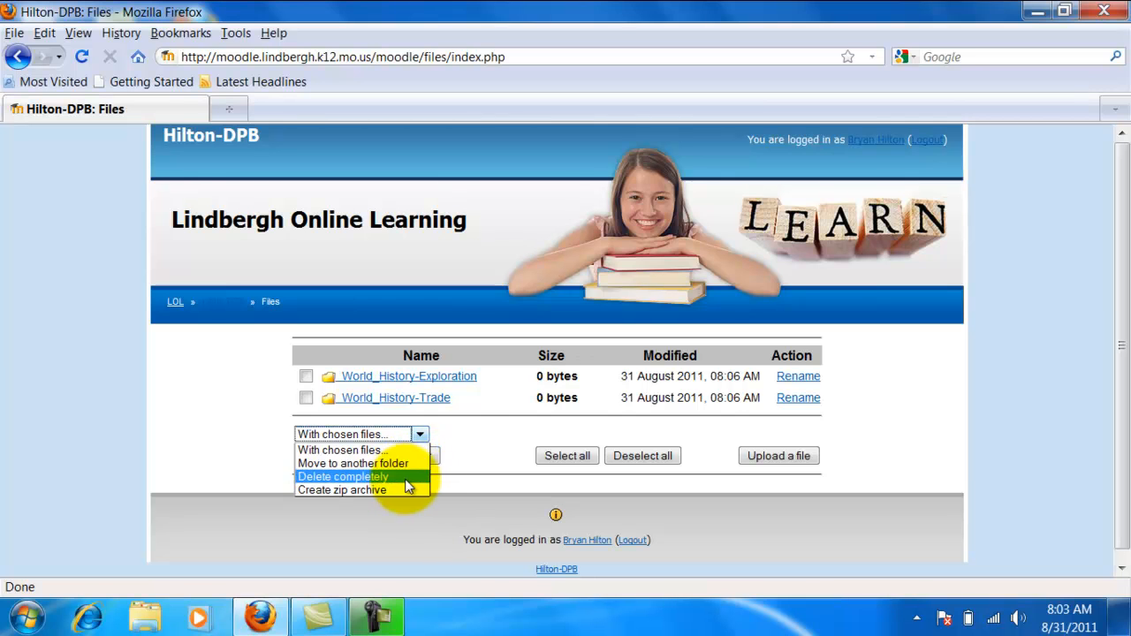
click(468, 445)
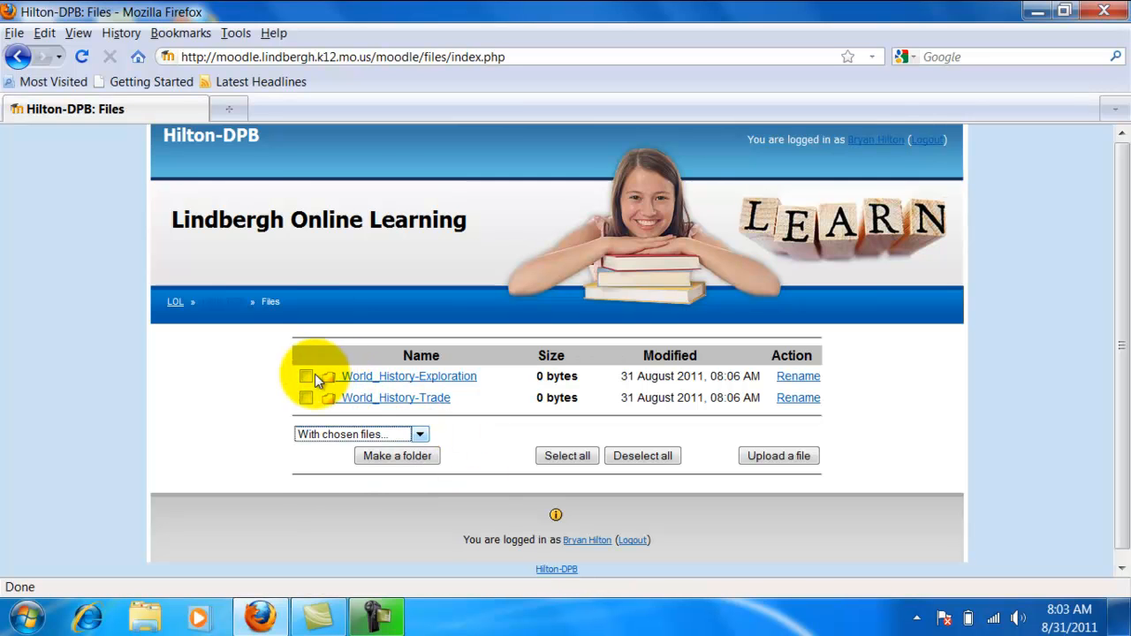
click(306, 398)
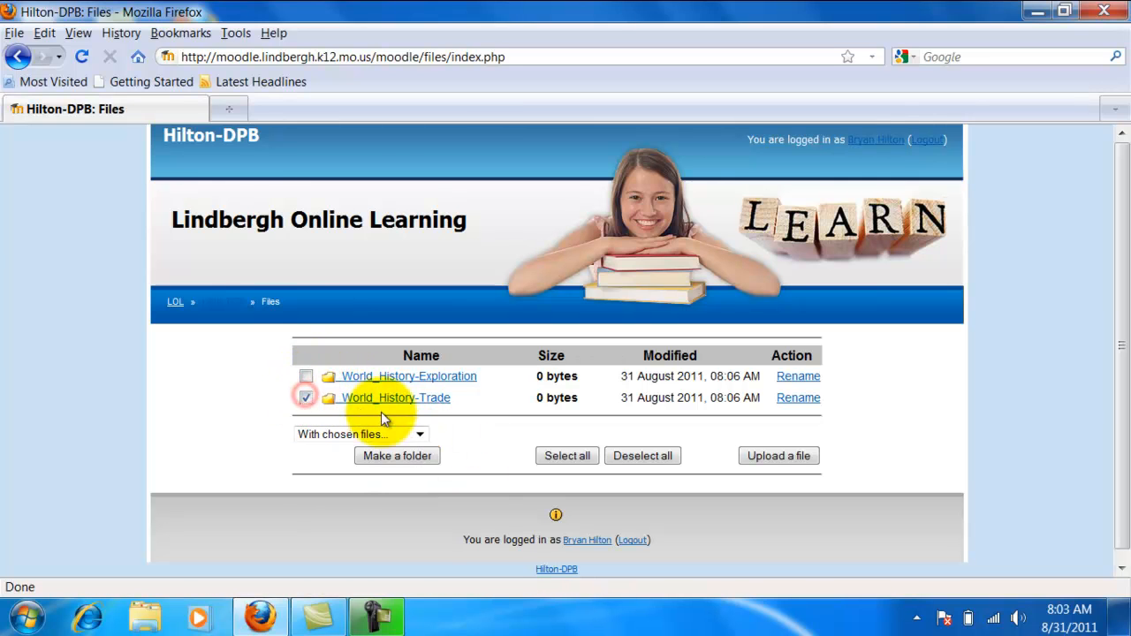
click(420, 434)
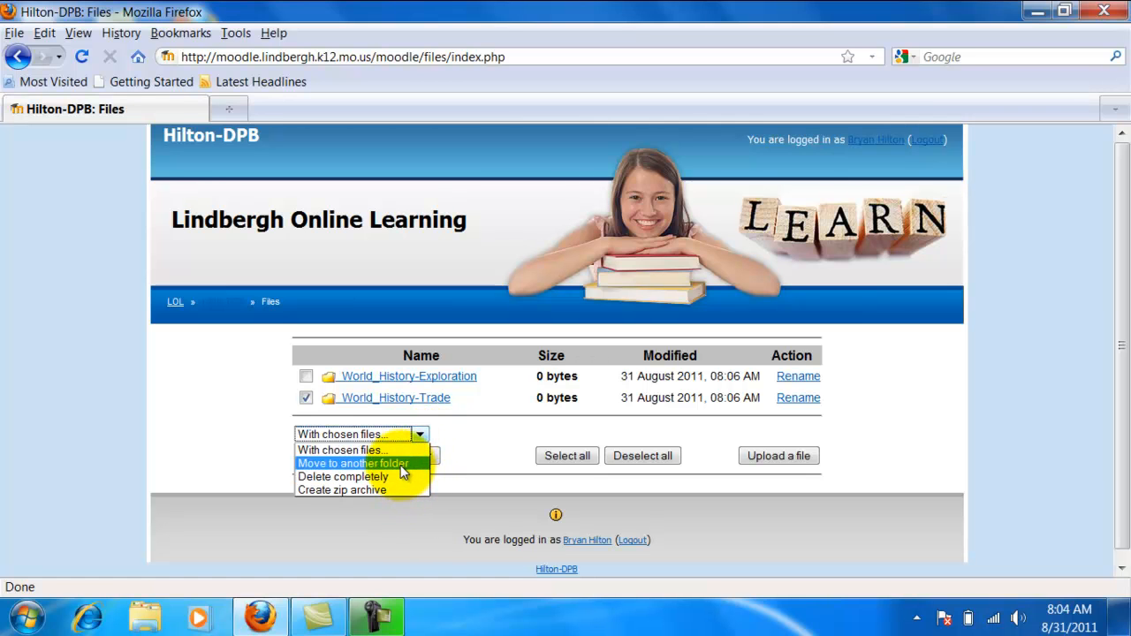
click(489, 457)
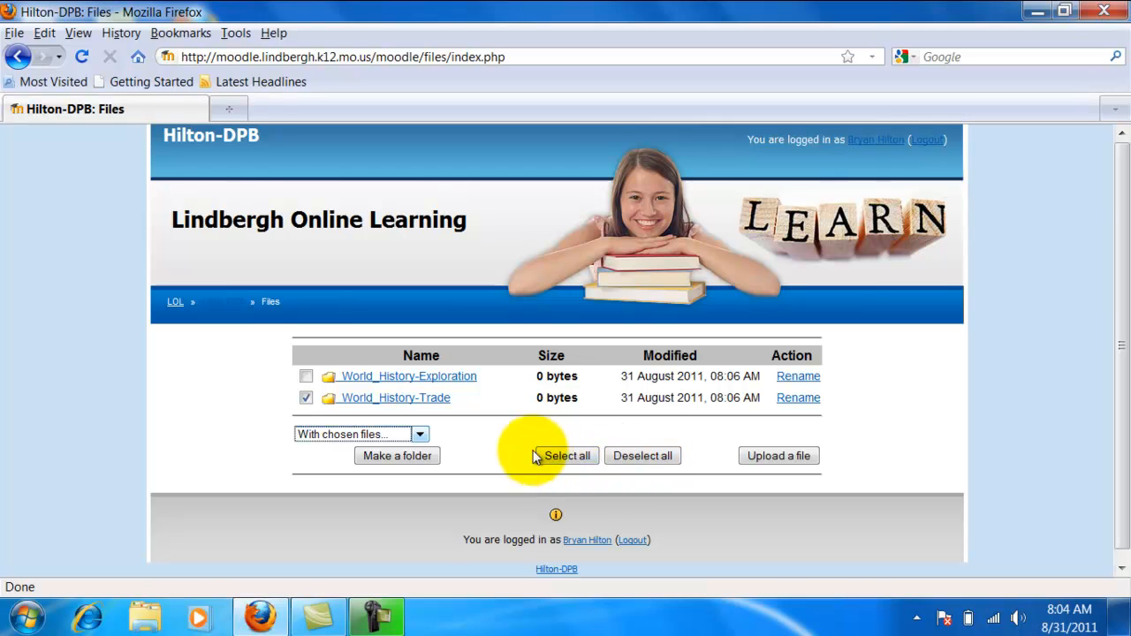
click(309, 399)
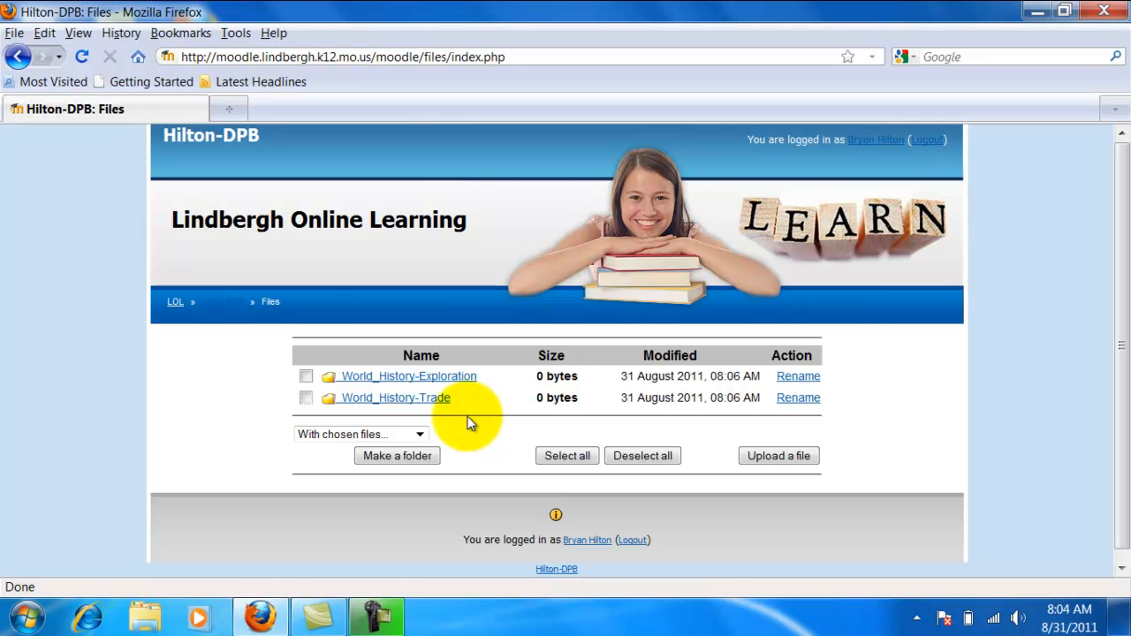
Step: Upload the Word document World History Notes.docx from the desktop into the World_History-Exploration folder
click(430, 382)
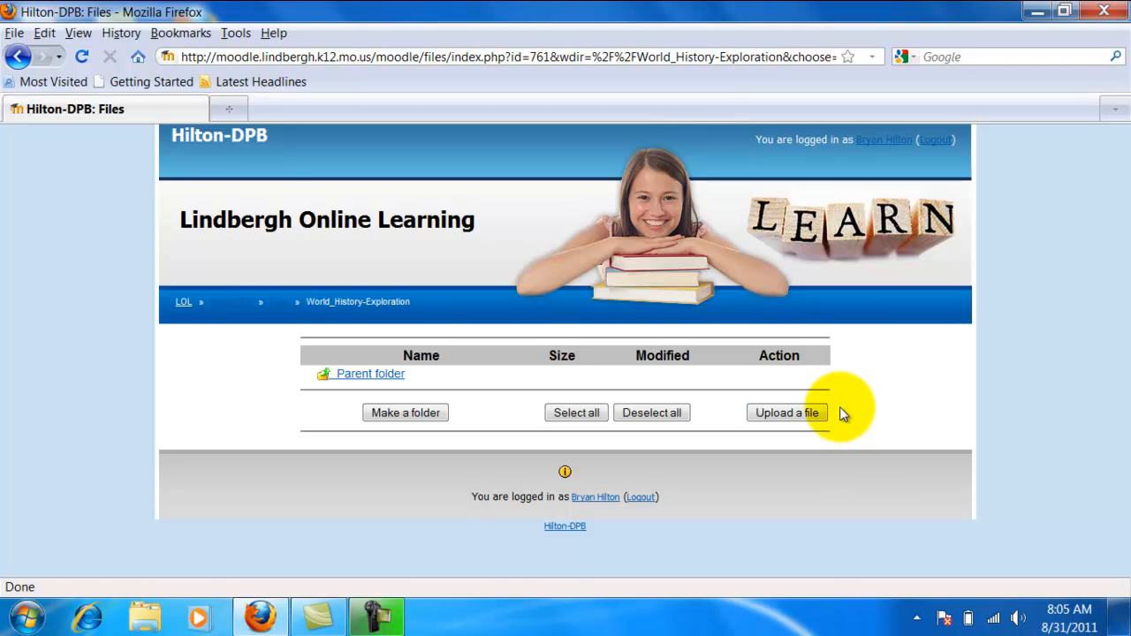
click(803, 414)
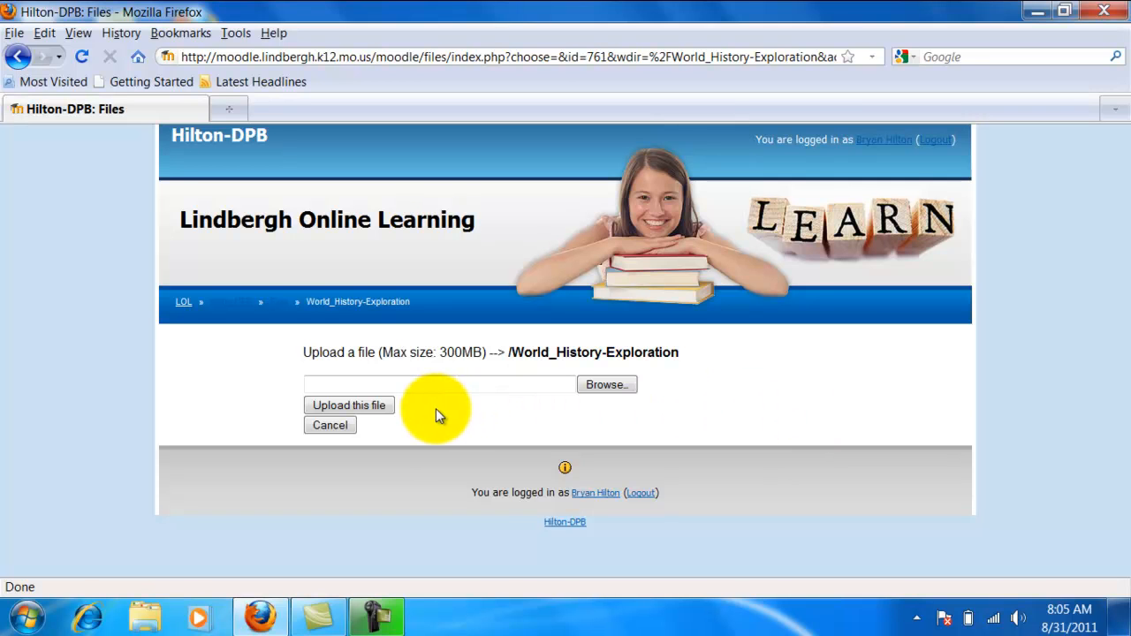
click(594, 387)
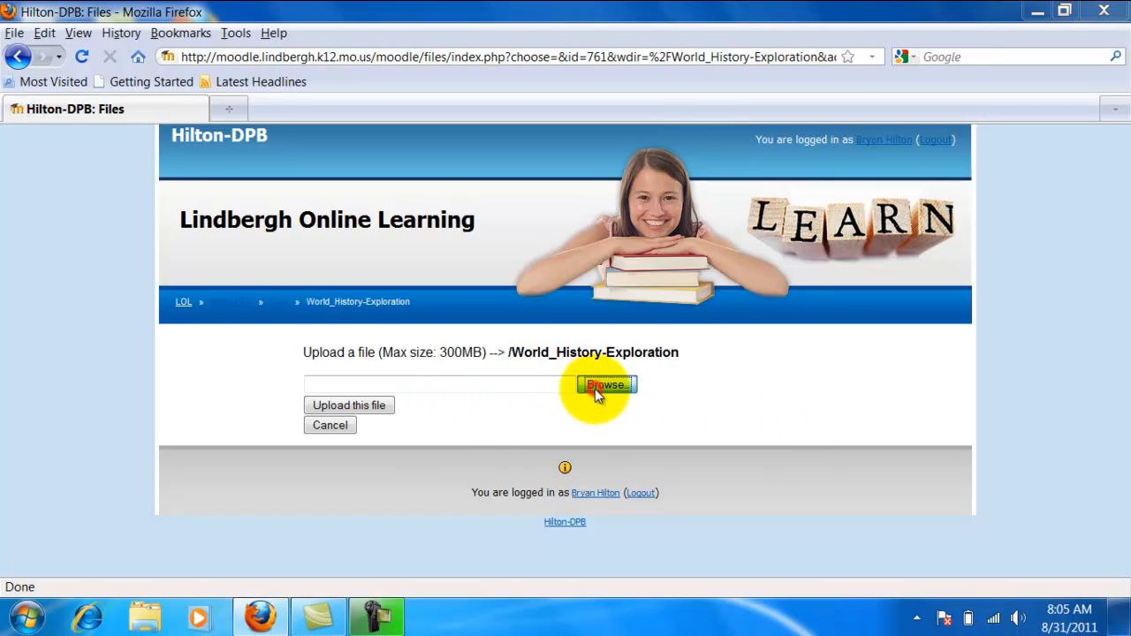
drag(679, 210, 657, 447)
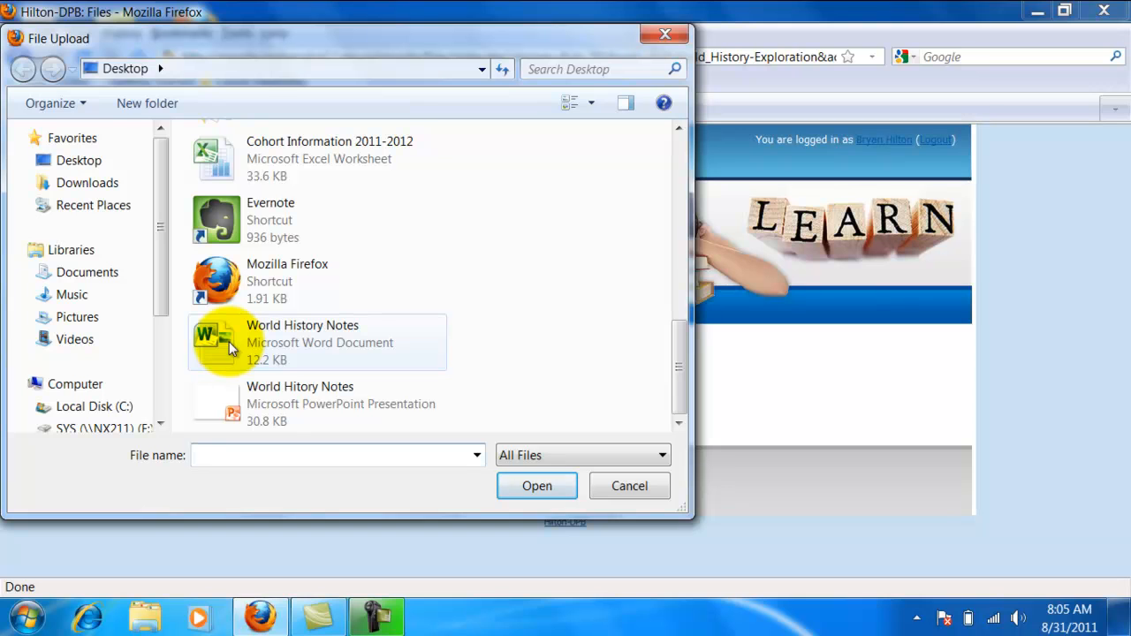
click(238, 346)
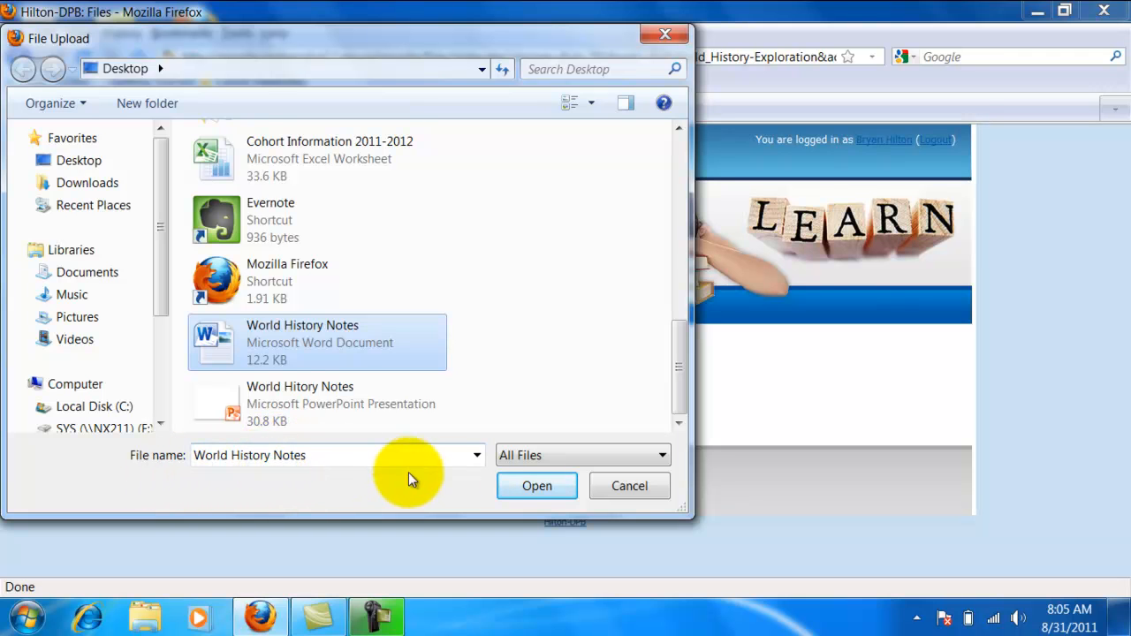
click(517, 492)
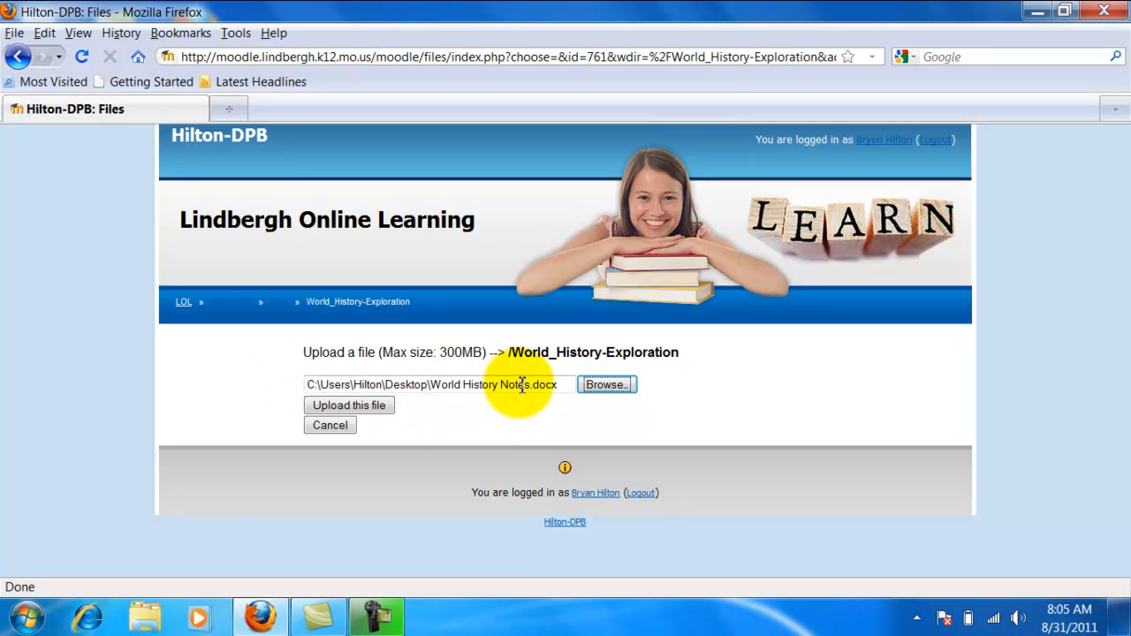
click(367, 404)
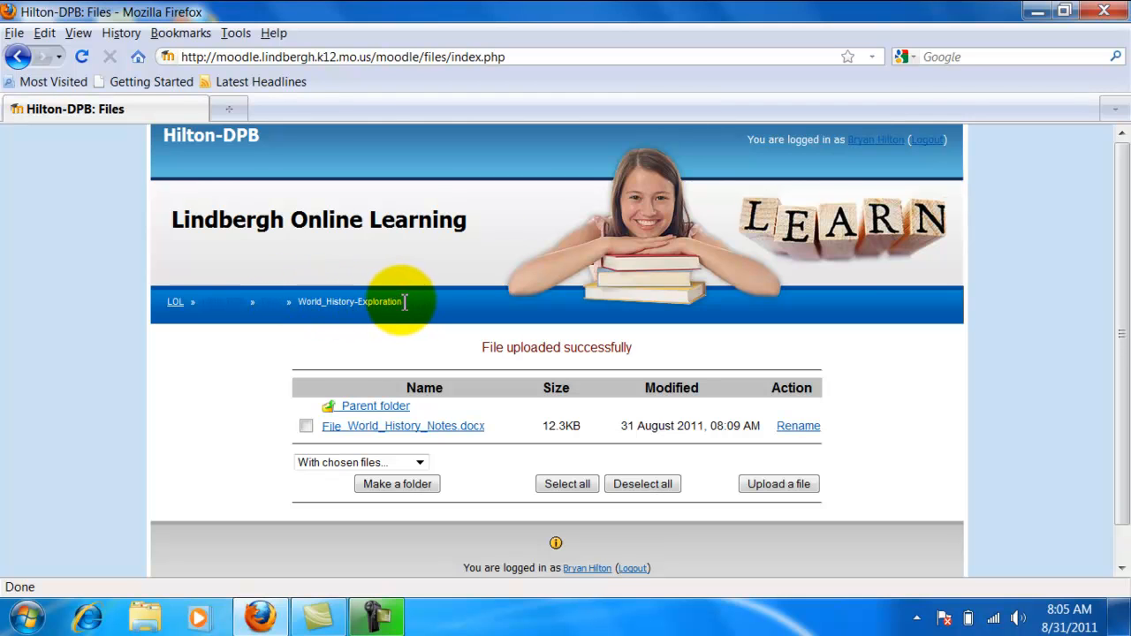
Step: Visit the parent folder, return to World_History-Exploration, and upload the PowerPoint file World Hitory Notes.pptx from the desktop into it
click(378, 409)
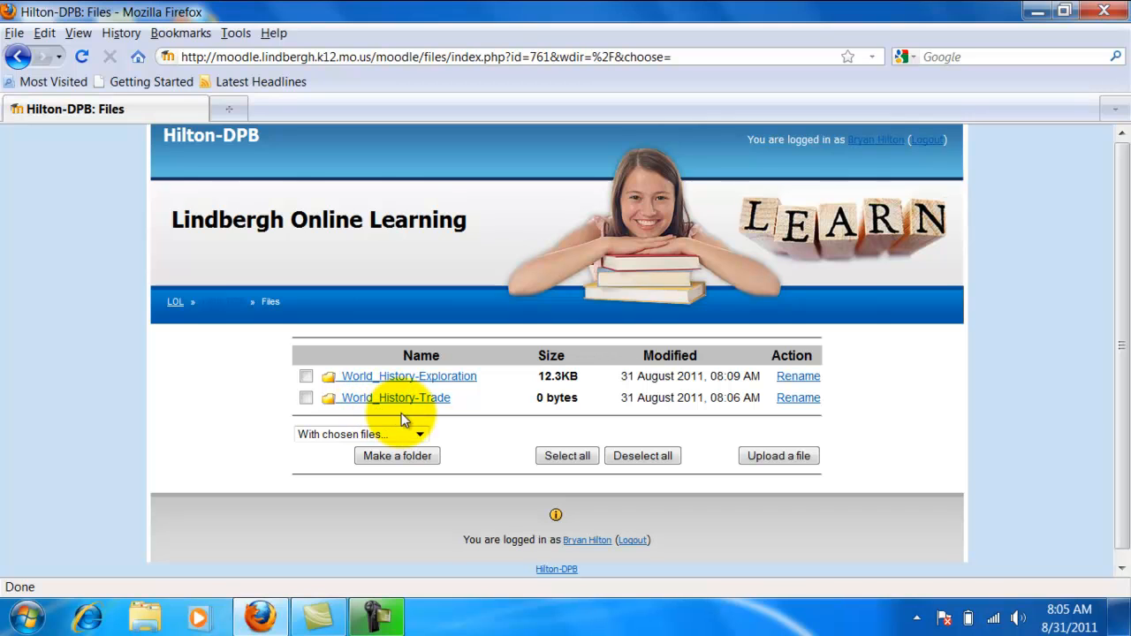
click(449, 378)
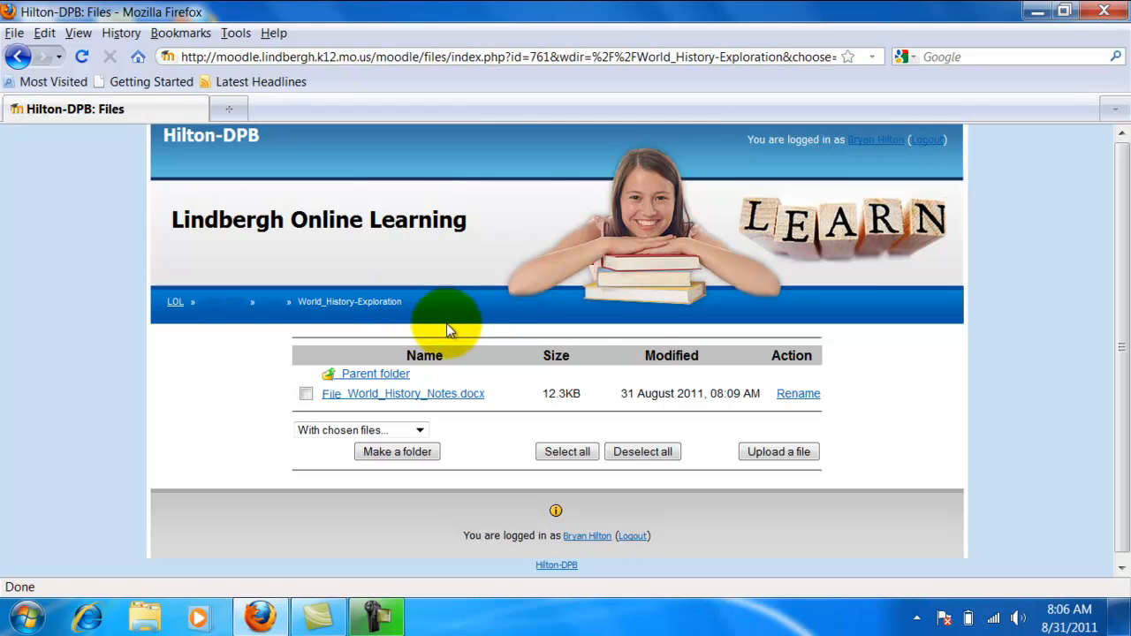
click(775, 462)
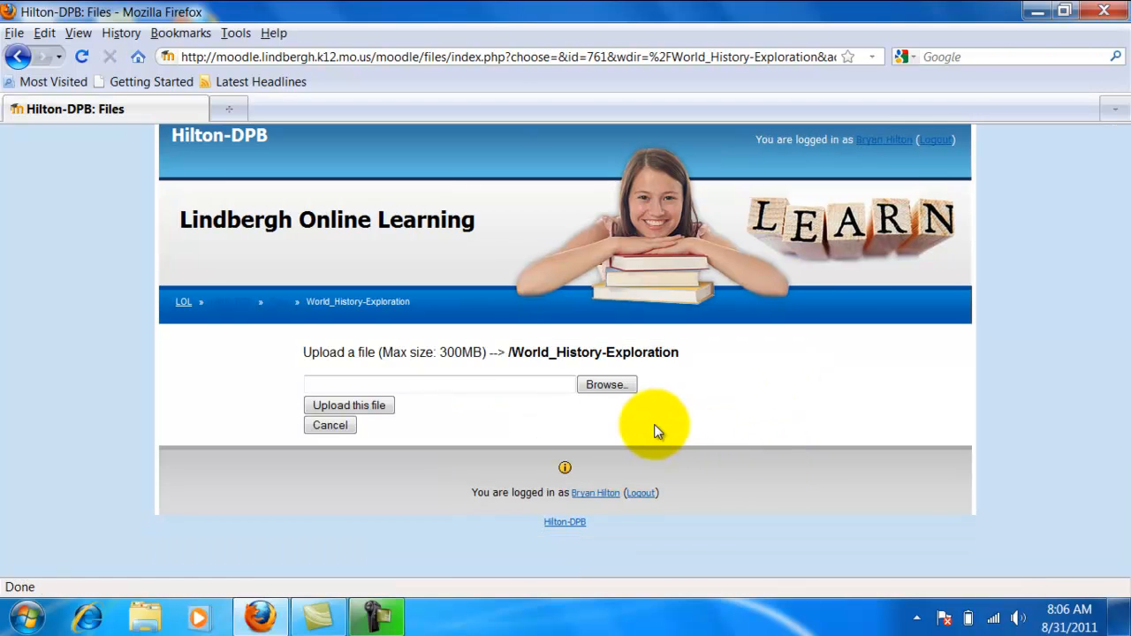
click(606, 390)
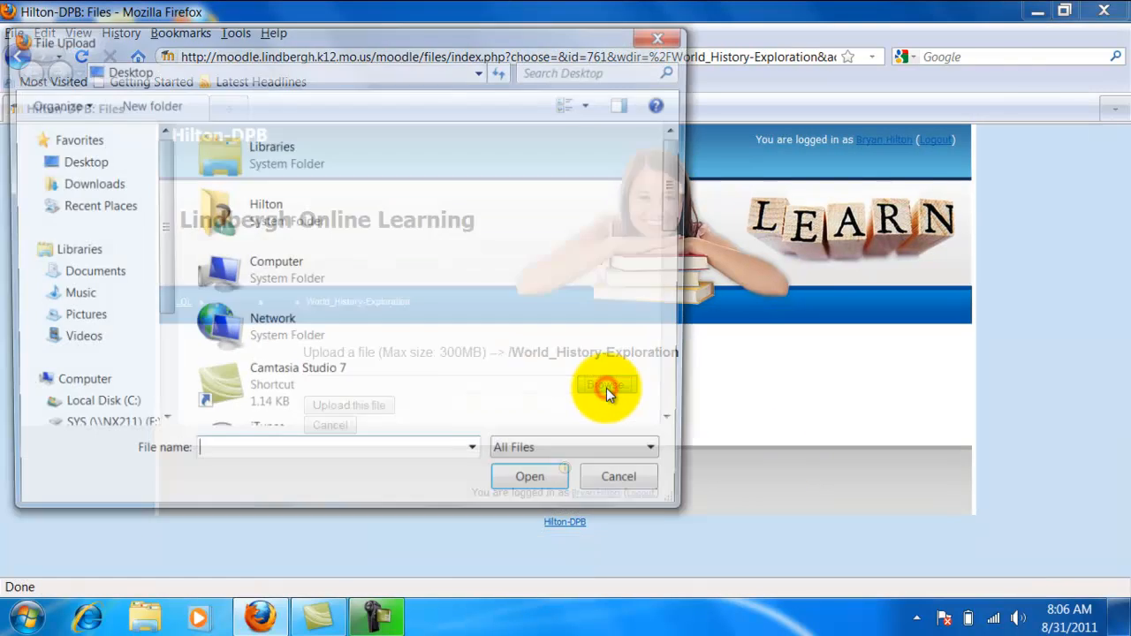
drag(680, 426, 678, 425)
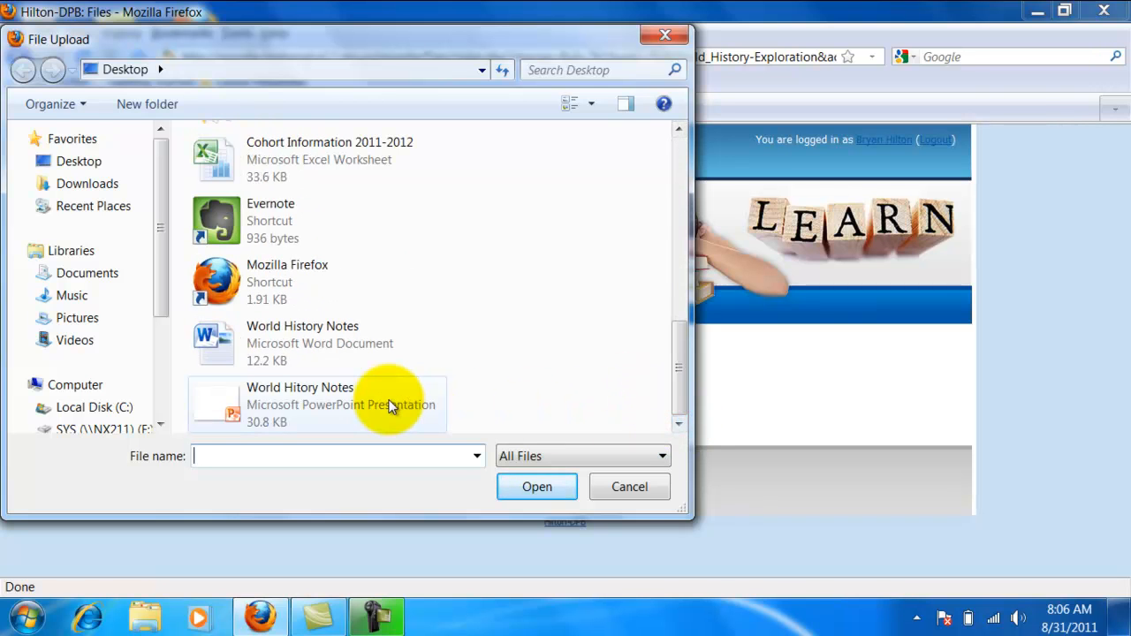
click(270, 409)
click(269, 408)
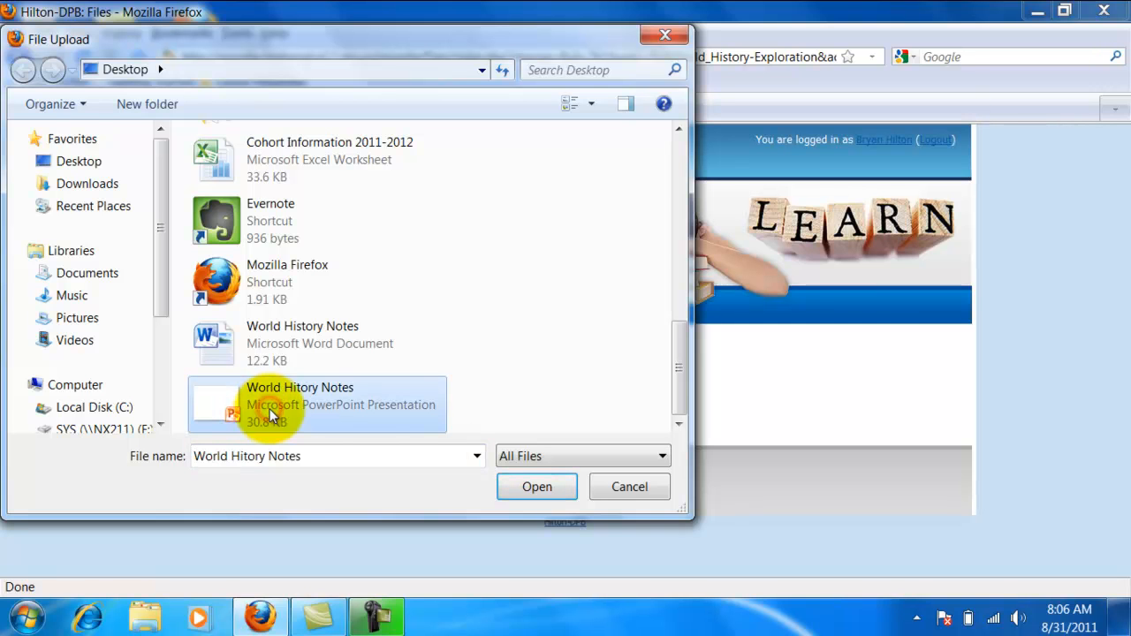
click(519, 490)
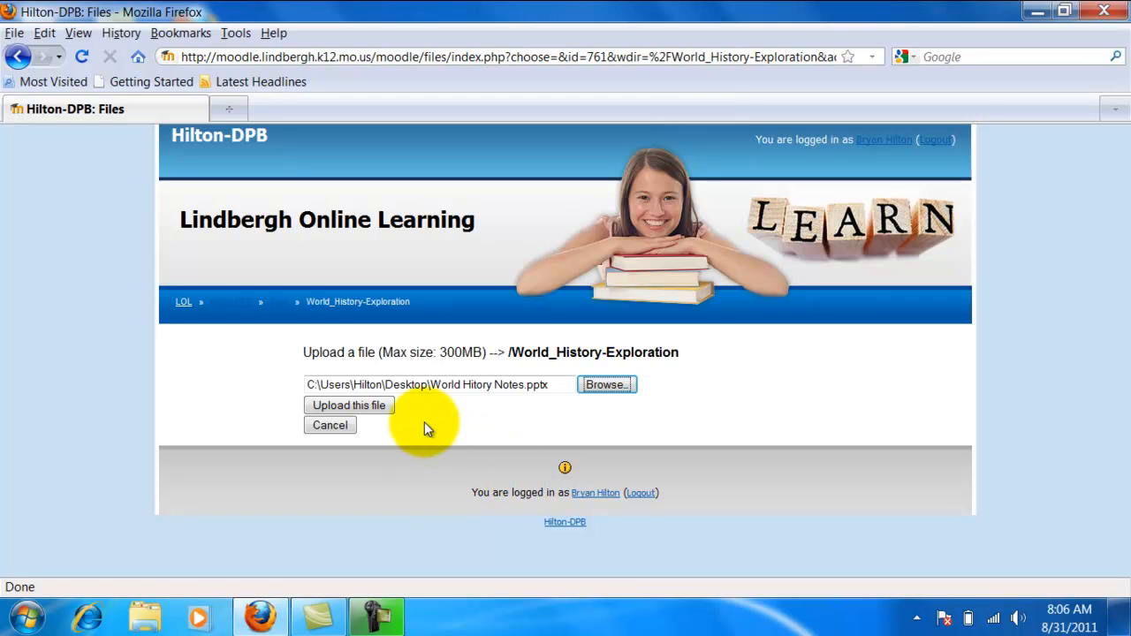
click(379, 407)
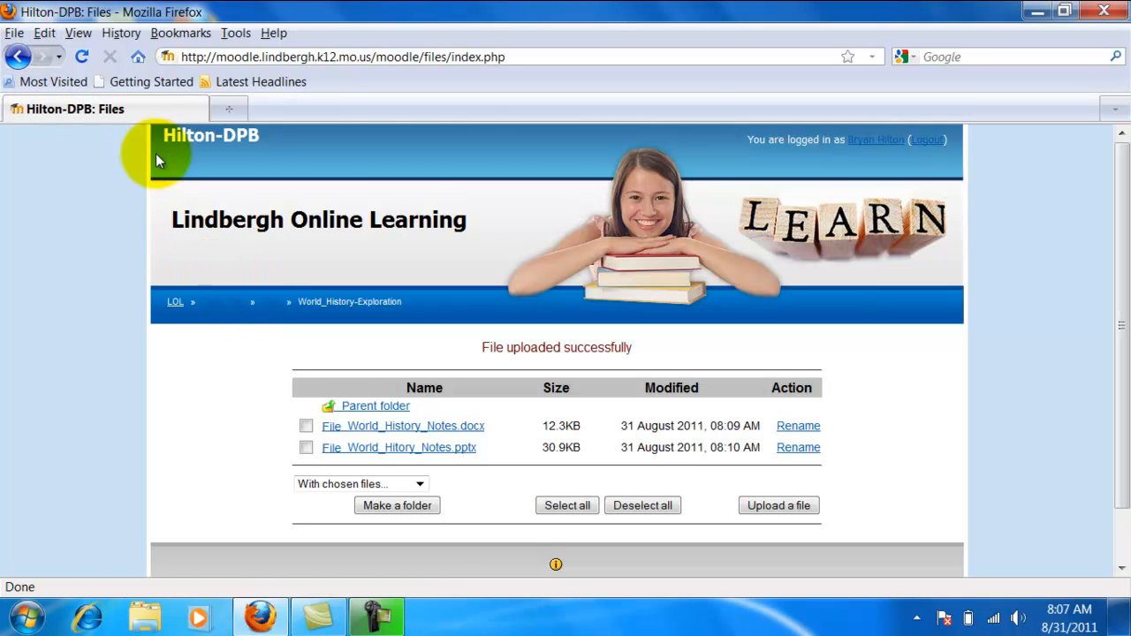
Step: Return to the root files list and from there to the course's main page, showing its Administration block
click(268, 307)
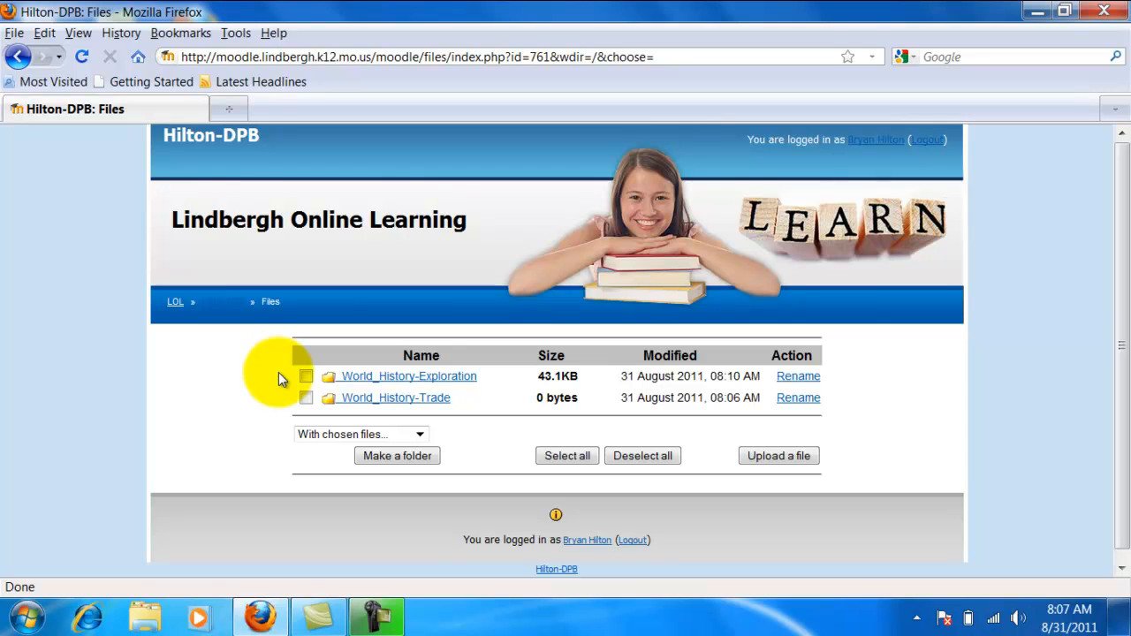
click(225, 310)
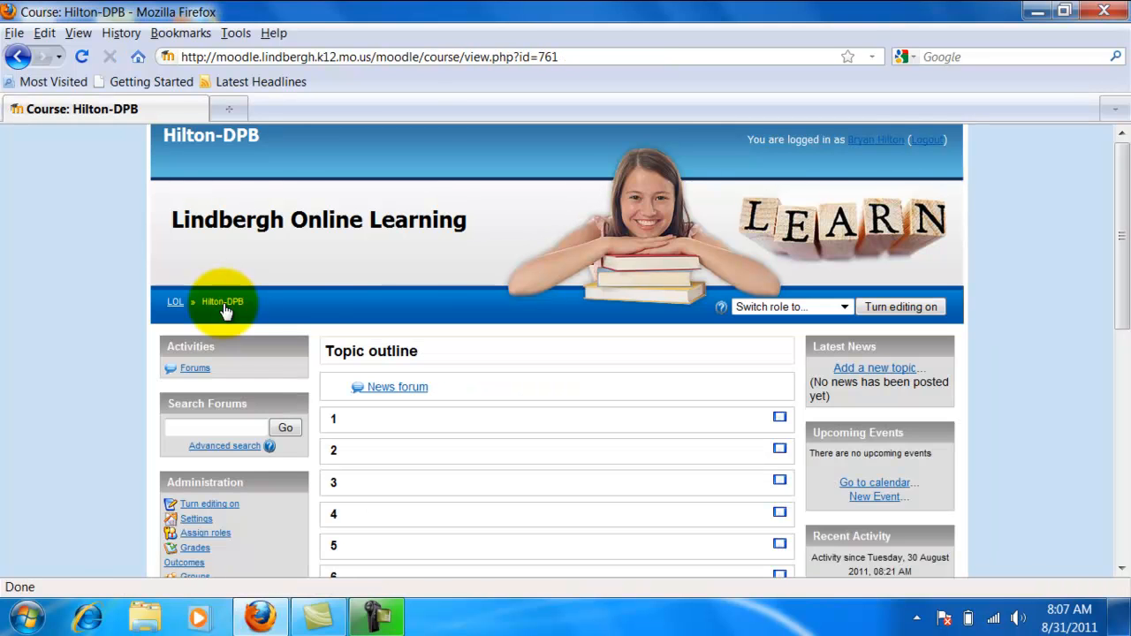
drag(1116, 298, 1116, 379)
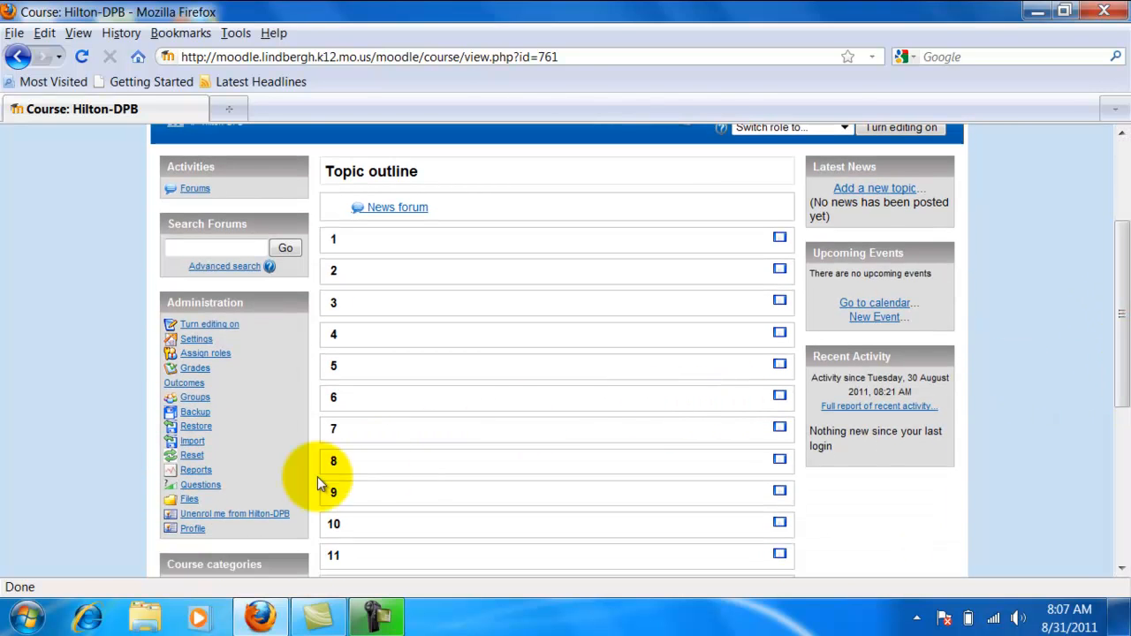